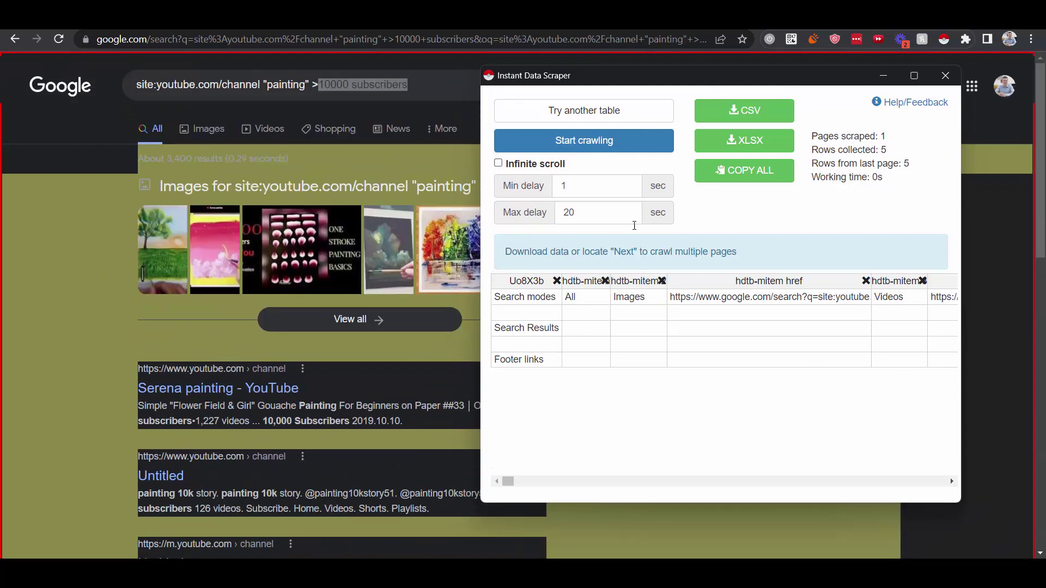
Step: Switch the scraper to the table of YouTube channel results and check its link and title columns against the search page
{"action": "left_click", "coordinate": [592, 113]}
{"action": "scroll", "coordinate": [207, 260], "scroll_direction": "down", "scroll_amount": 1}
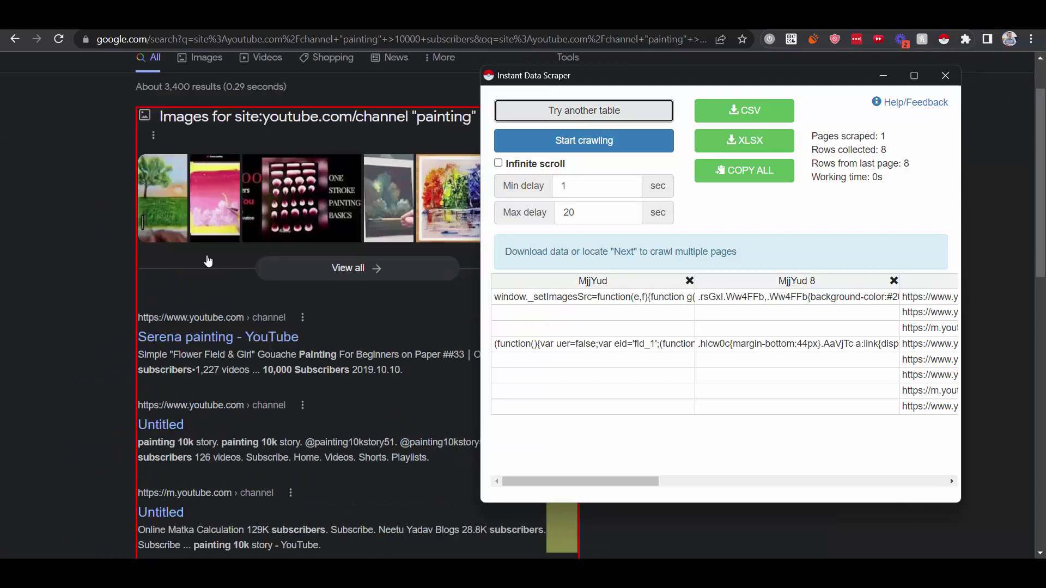
{"action": "scroll", "coordinate": [208, 260], "scroll_direction": "down", "scroll_amount": 6}
{"action": "left_click_drag", "start_coordinate": [557, 481], "coordinate": [653, 478]}
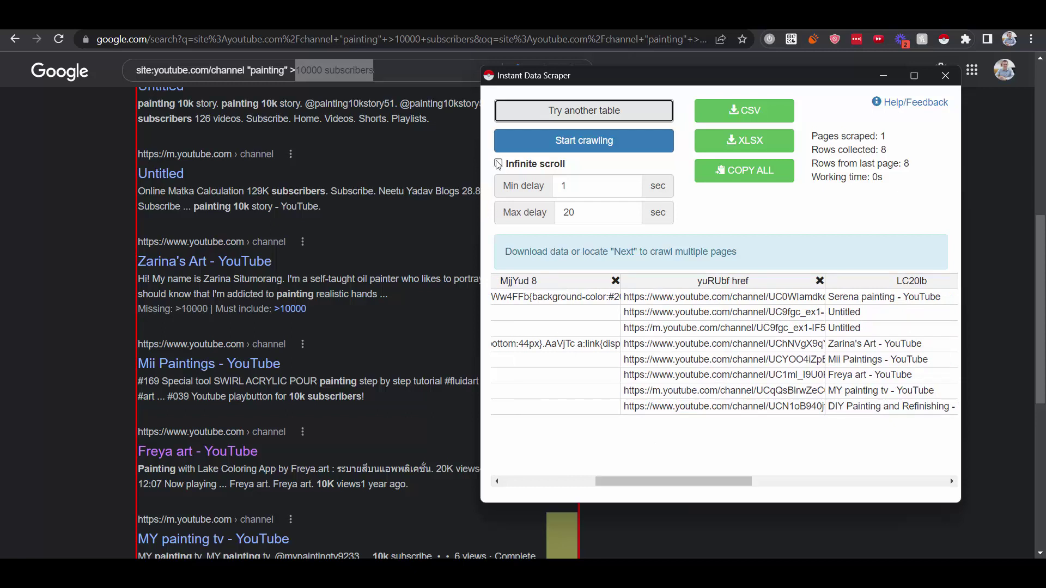
{"action": "scroll", "coordinate": [316, 338], "scroll_direction": "down", "scroll_amount": 5}
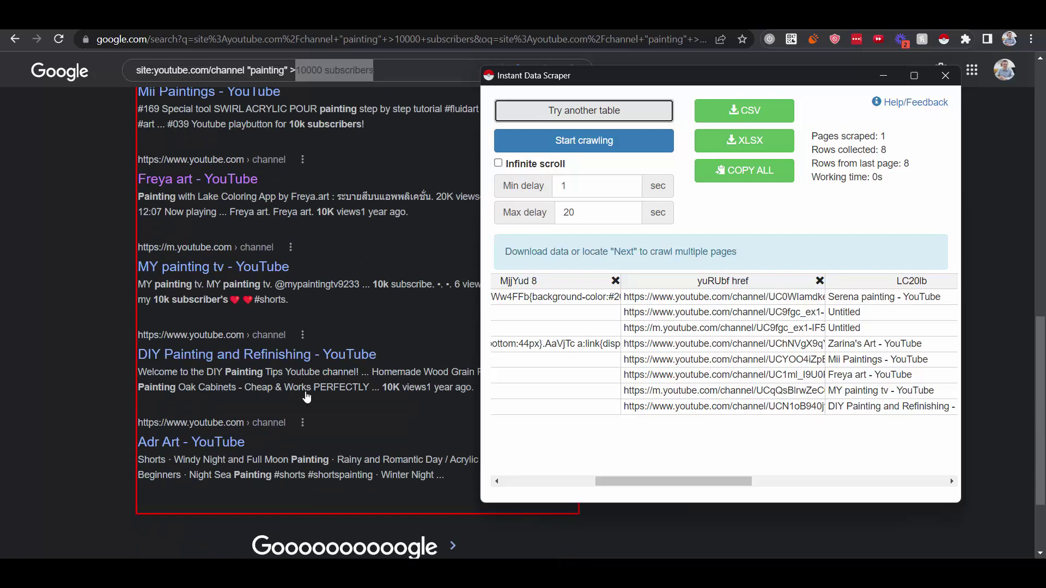
Step: Leave infinite scroll off and mark the Next link below the search results as the scraper's pagination button
{"action": "left_click", "coordinate": [499, 163]}
{"action": "left_click", "coordinate": [499, 163]}
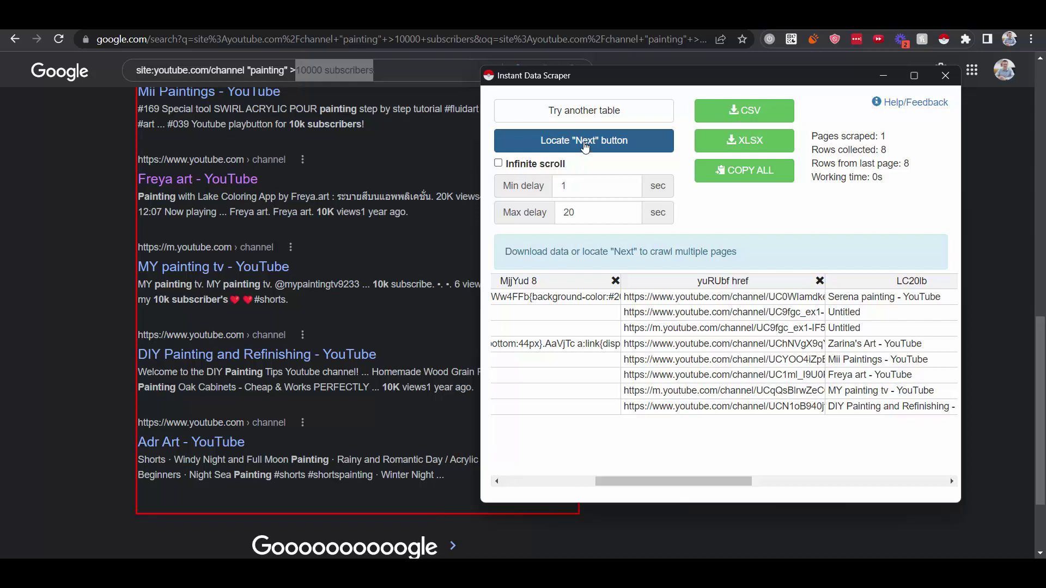
{"action": "left_click", "coordinate": [663, 147]}
{"action": "scroll", "coordinate": [466, 442], "scroll_direction": "down", "scroll_amount": 2}
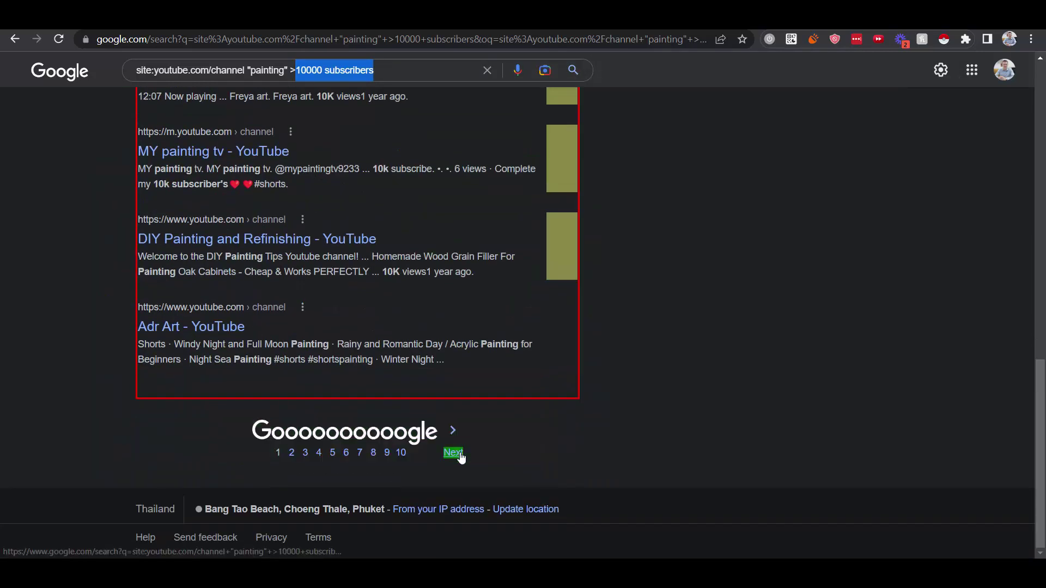
{"action": "left_click", "coordinate": [453, 452]}
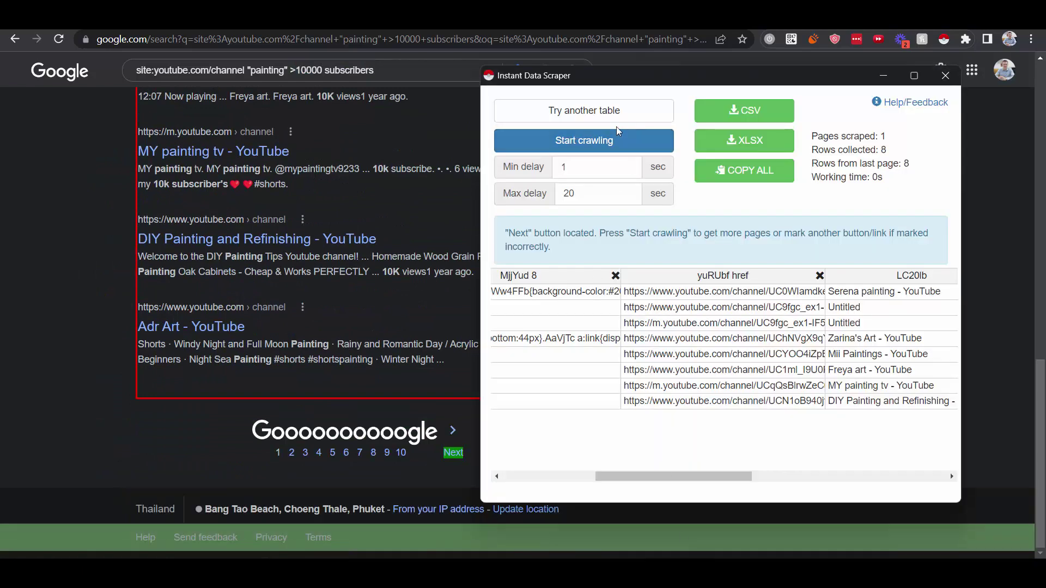
Step: Start crawling the painting channel results with a minimum delay of 4 seconds
{"action": "double_click", "coordinate": [577, 174]}
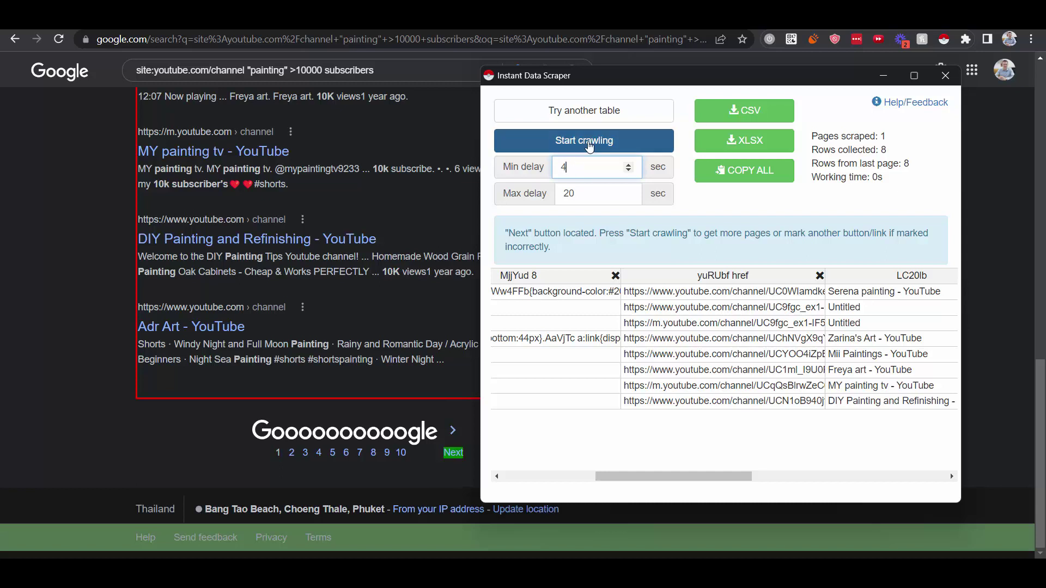
{"action": "left_click", "coordinate": [589, 142]}
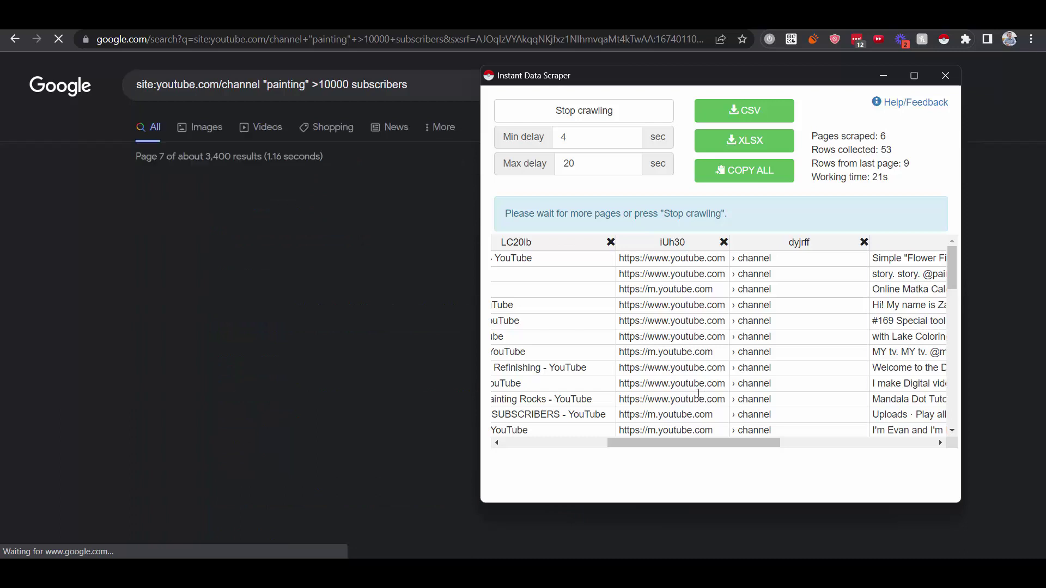
{"action": "left_click", "coordinate": [648, 514]}
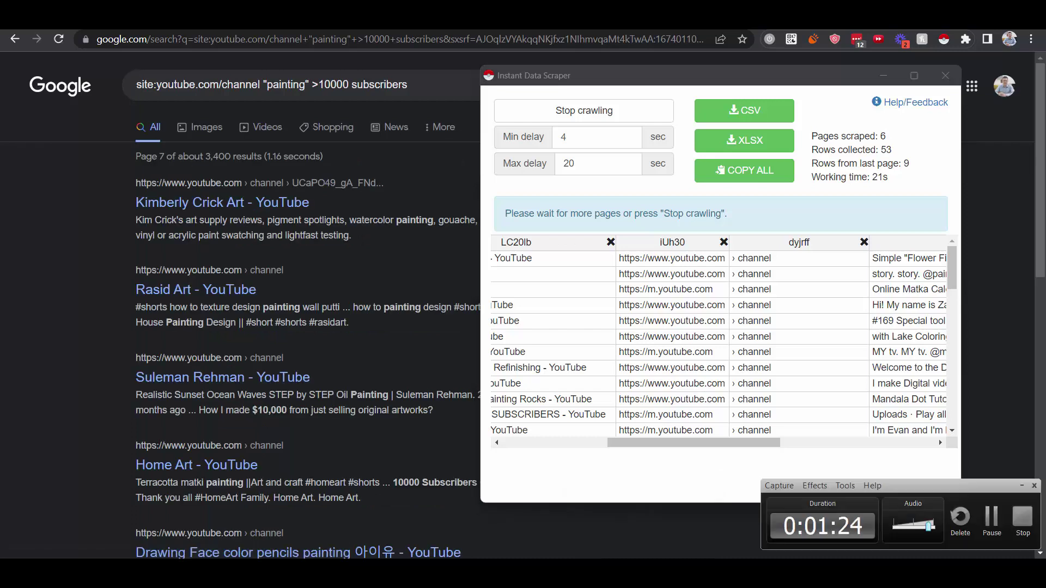
{"action": "left_click", "coordinate": [992, 521]}
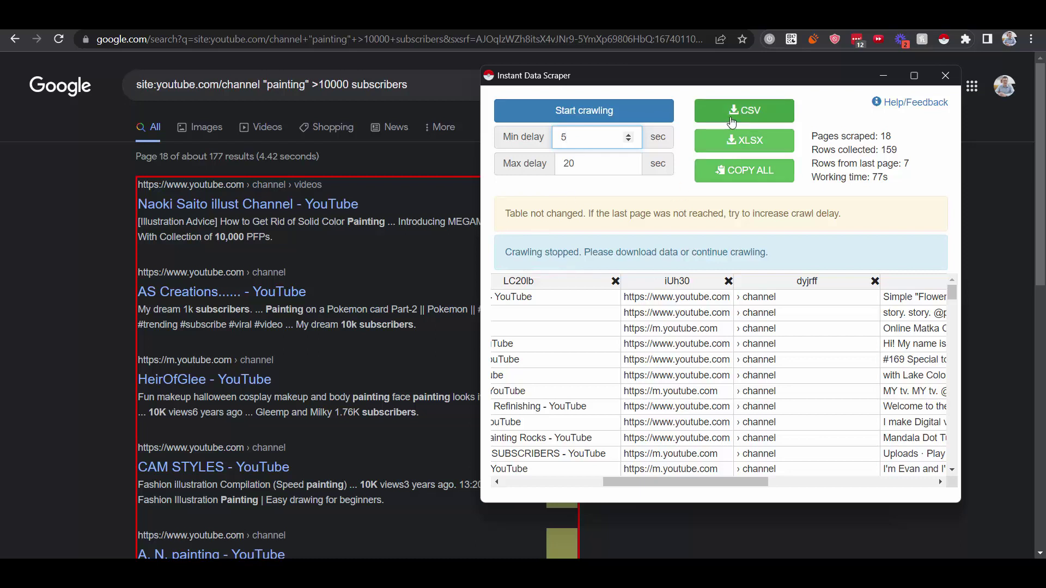
Step: Download the scraped painting channel rows as a CSV file
{"action": "left_click", "coordinate": [731, 121]}
{"action": "left_click", "coordinate": [632, 120]}
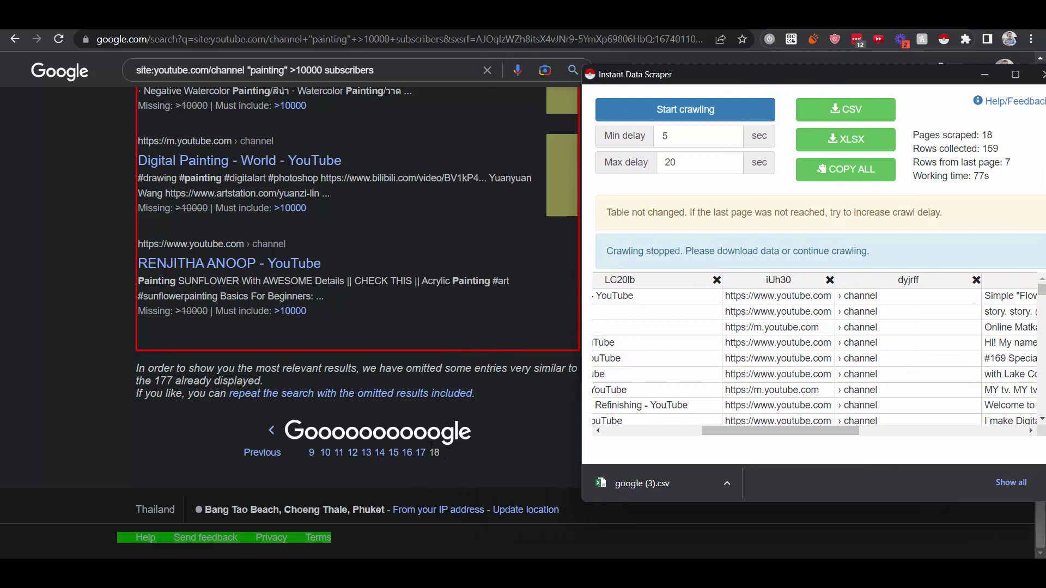
Step: Replace the quoted keyword painting with craft in the Google query and run the search
{"action": "scroll", "coordinate": [429, 446], "scroll_direction": "up", "scroll_amount": 15}
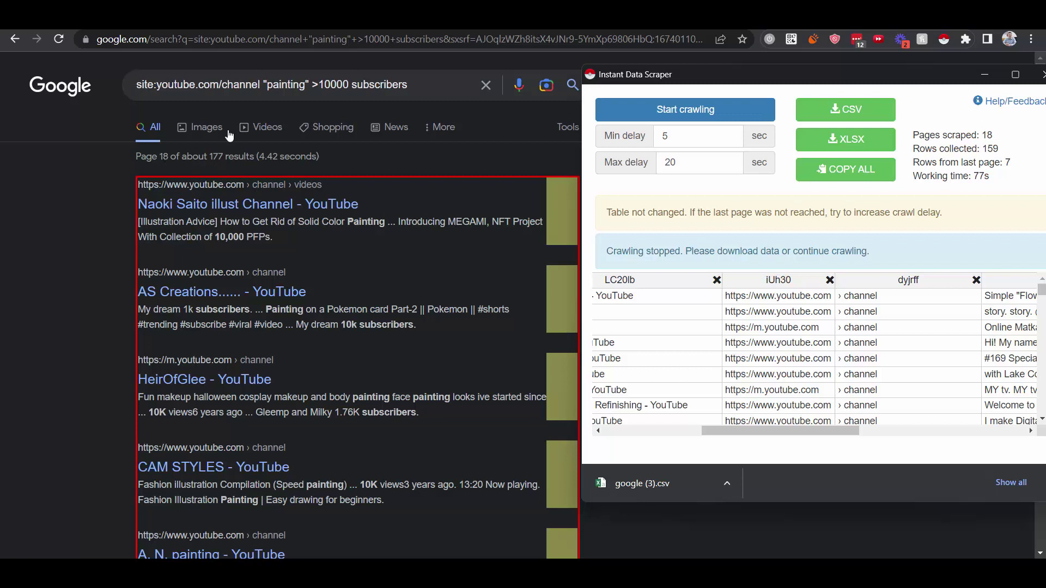
{"action": "left_click", "coordinate": [267, 79]}
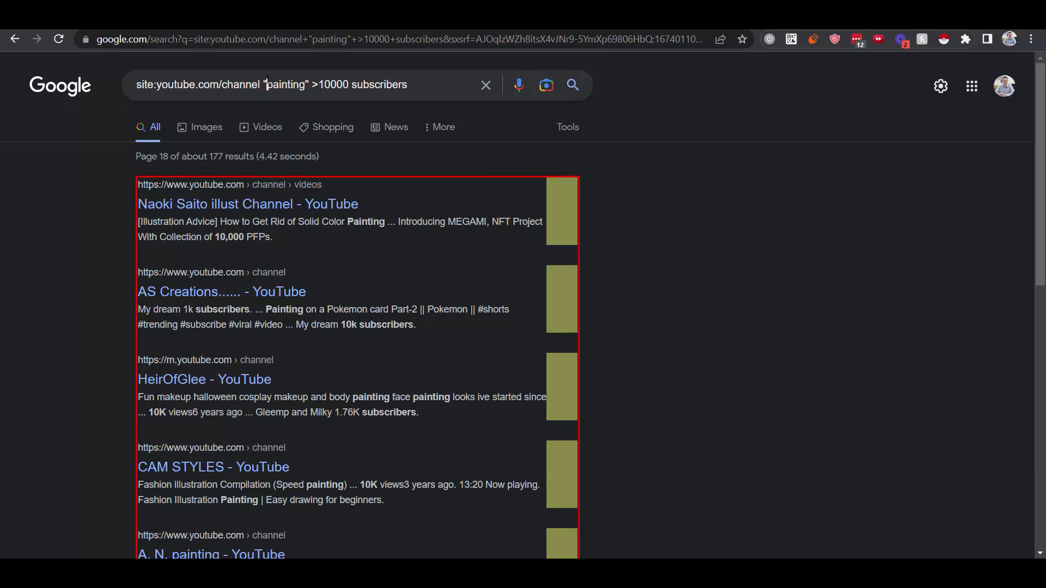
{"action": "left_click_drag", "start_coordinate": [267, 82], "coordinate": [305, 85]}
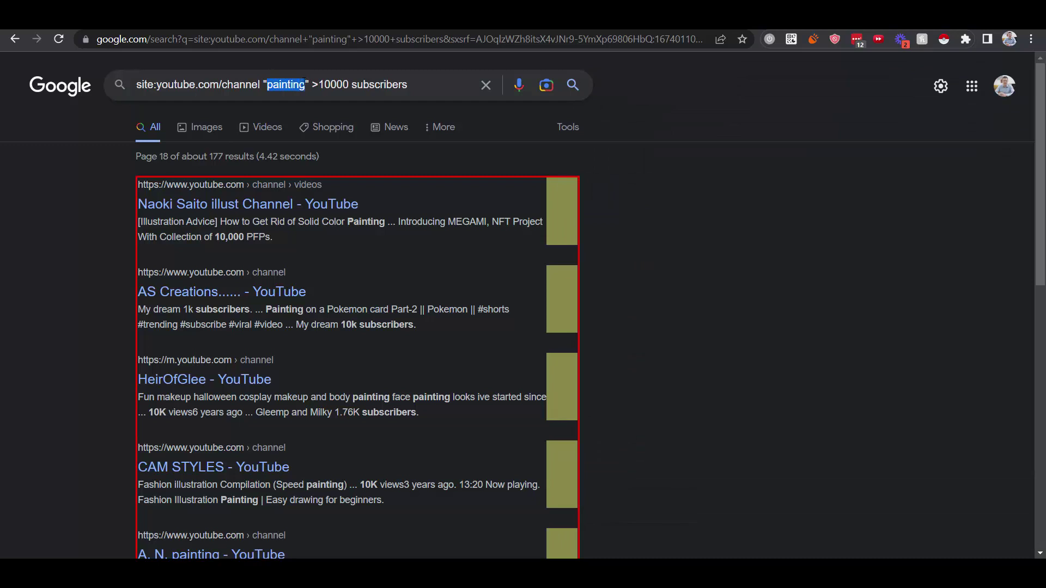
{"action": "type", "text": "arts"}
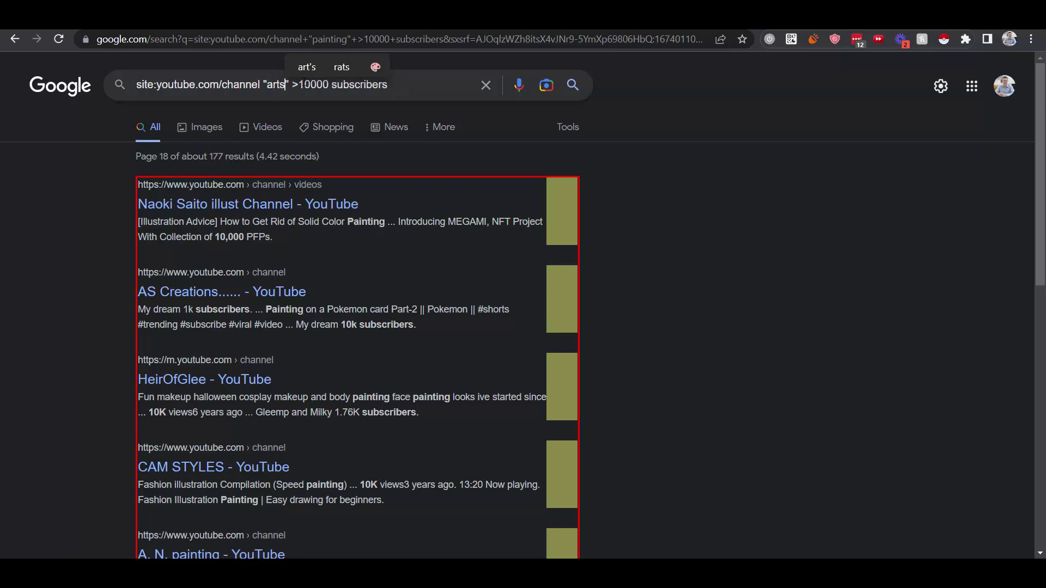
{"action": "key", "text": "BackSpace"}
{"action": "key", "text": "BackSpace"}
{"action": "key", "text": "BackSpace"}
{"action": "key", "text": "BackSpace"}
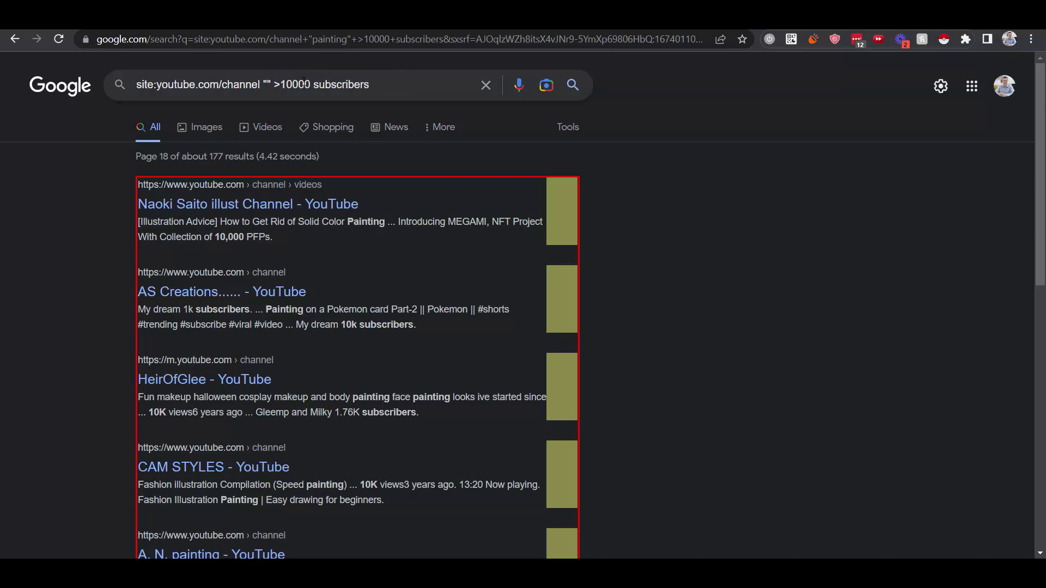
{"action": "type", "text": "craft"}
{"action": "key", "text": "Return"}
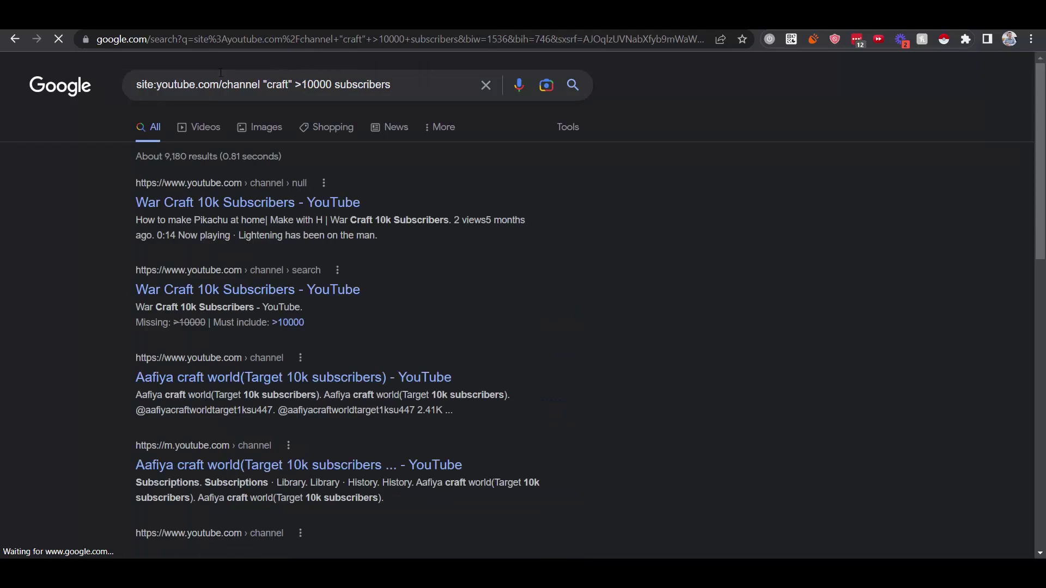
Step: Start crawling the craft search results in the existing scraper session and look through the collected rows
{"action": "left_click", "coordinate": [945, 41]}
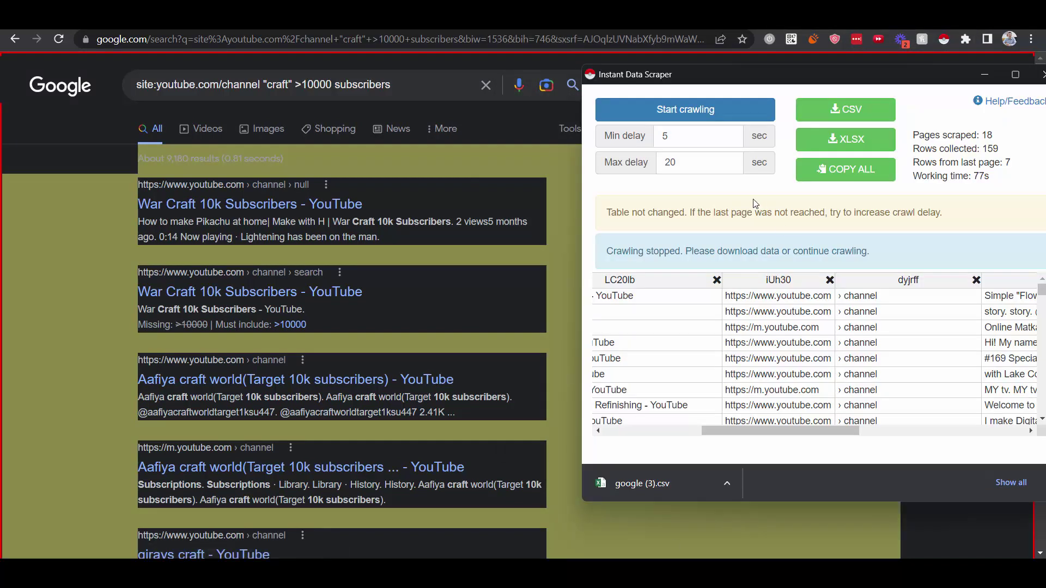
{"action": "left_click", "coordinate": [699, 120]}
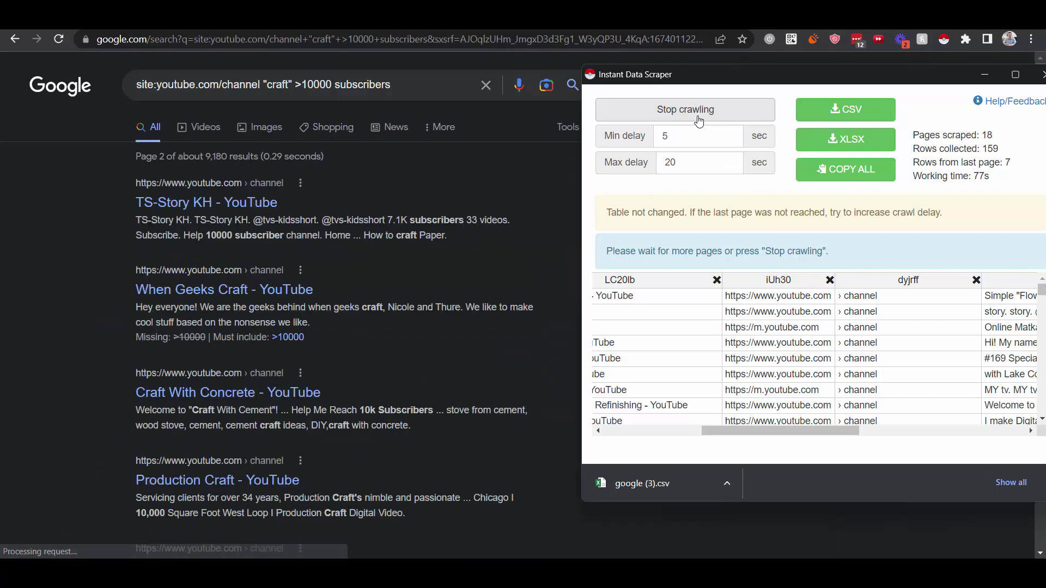
{"action": "scroll", "coordinate": [816, 358], "scroll_direction": "down", "scroll_amount": 5}
{"action": "scroll", "coordinate": [816, 358], "scroll_direction": "down", "scroll_amount": 10}
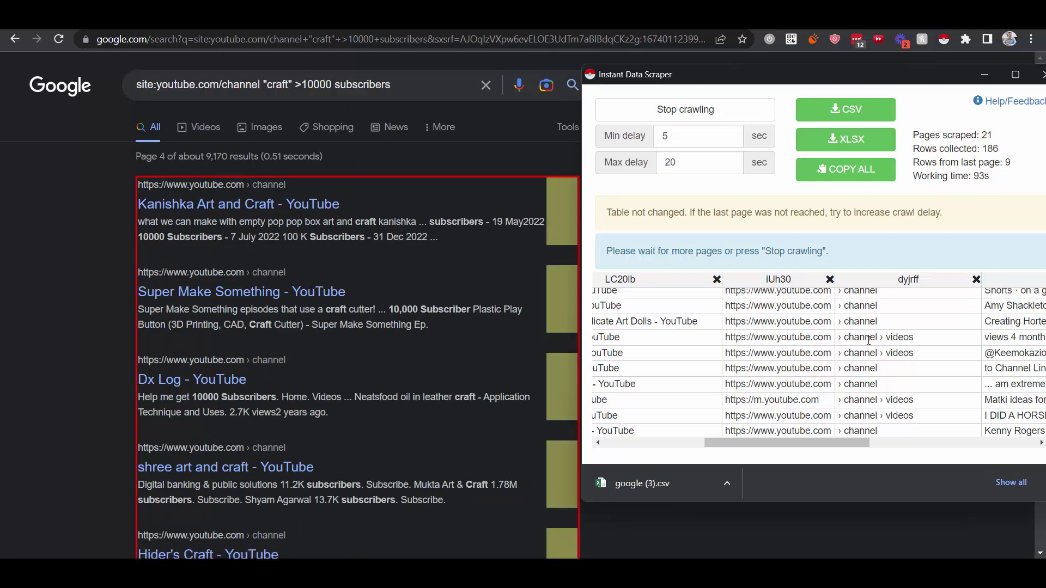
{"action": "scroll", "coordinate": [870, 344], "scroll_direction": "up", "scroll_amount": 5}
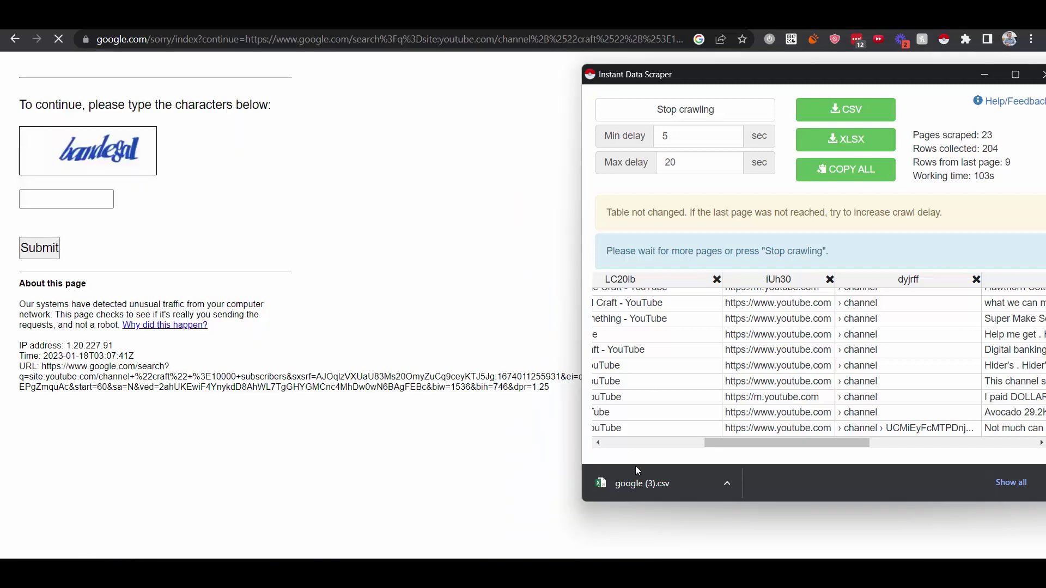
Step: Enter and submit the verification characters shown in the CAPTCHA image, and resume crawling the craft results
{"action": "left_click", "coordinate": [90, 197]}
{"action": "left_click", "coordinate": [90, 197]}
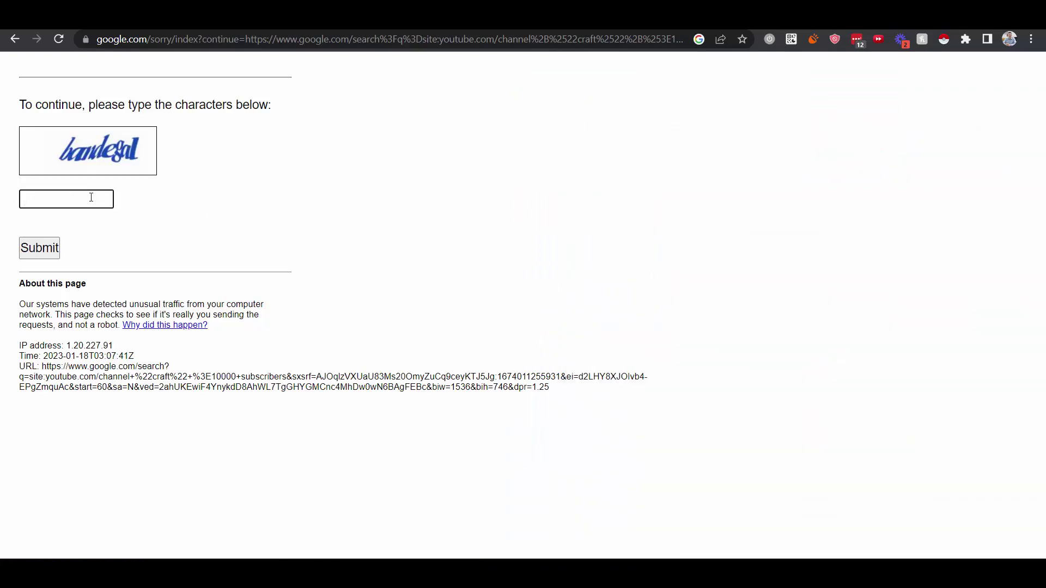
{"action": "type", "text": "bande"}
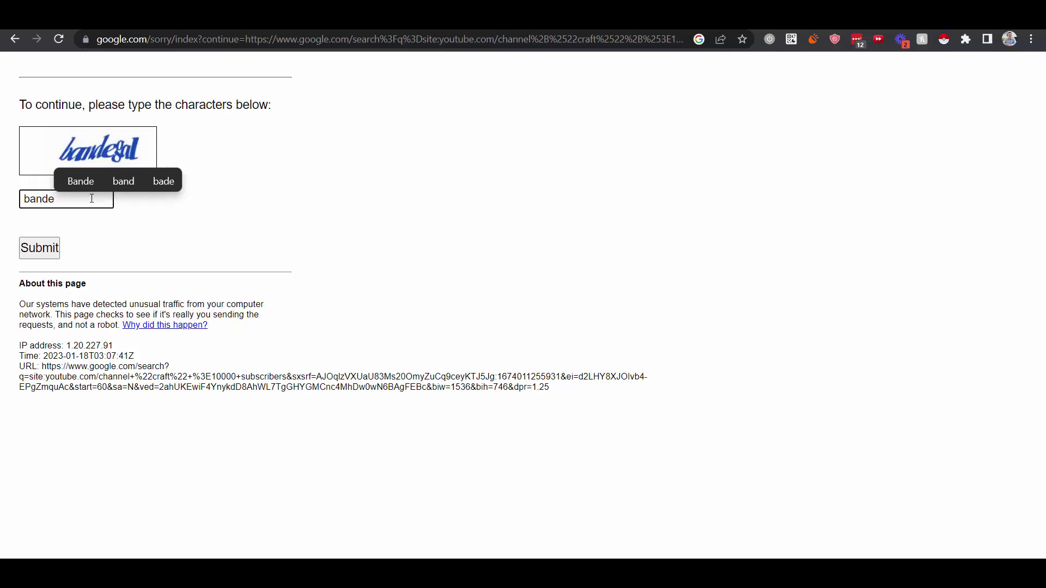
{"action": "key", "text": "BackSpace"}
{"action": "key", "text": "BackSpace"}
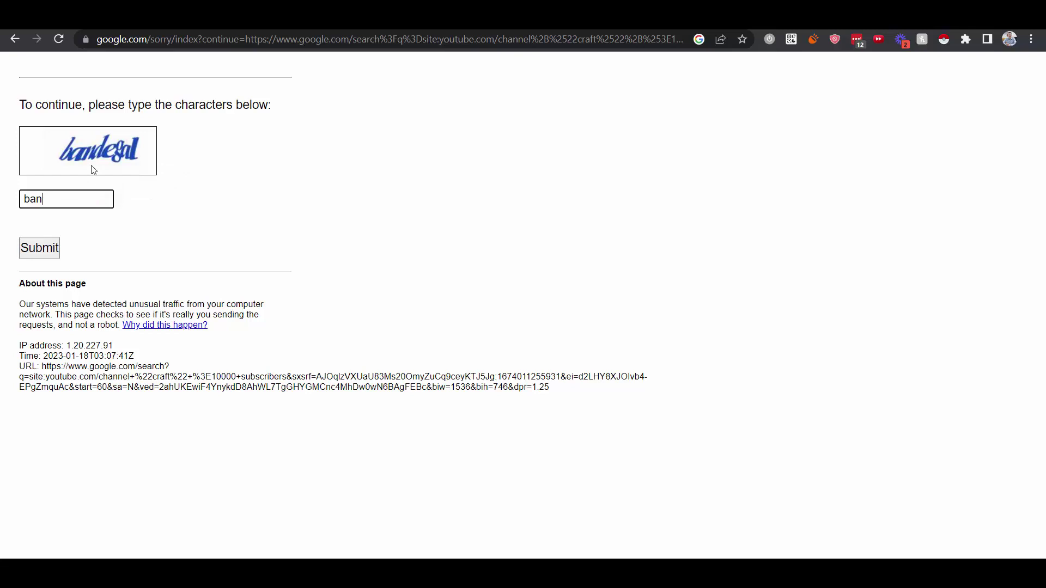
{"action": "left_click", "coordinate": [107, 158]}
{"action": "left_click", "coordinate": [58, 191]}
{"action": "double_click", "coordinate": [57, 191]}
{"action": "type", "text": "ba"}
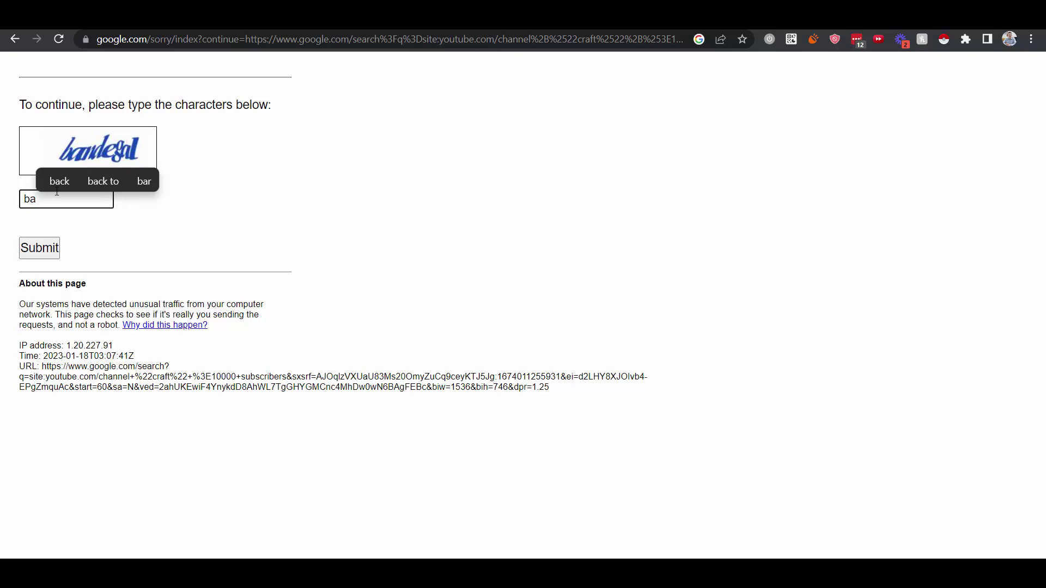
{"action": "type", "text": "nde"}
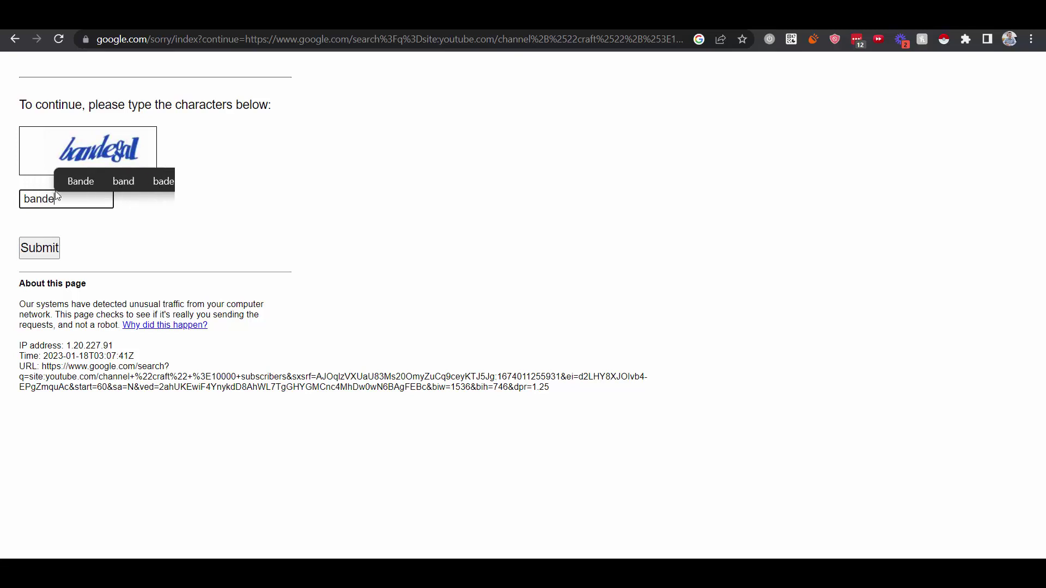
{"action": "type", "text": "gal"}
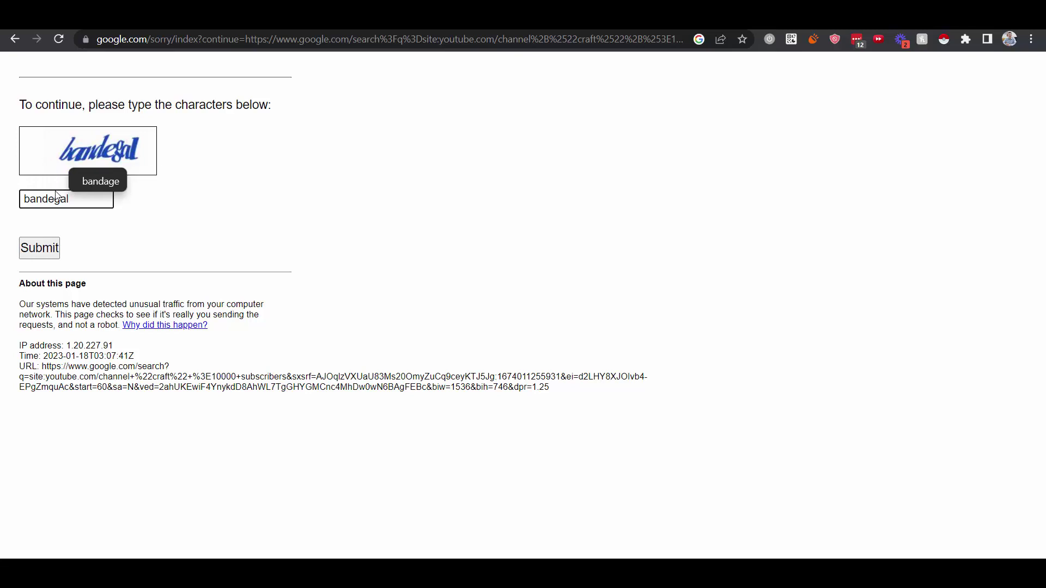
{"action": "left_click", "coordinate": [48, 244]}
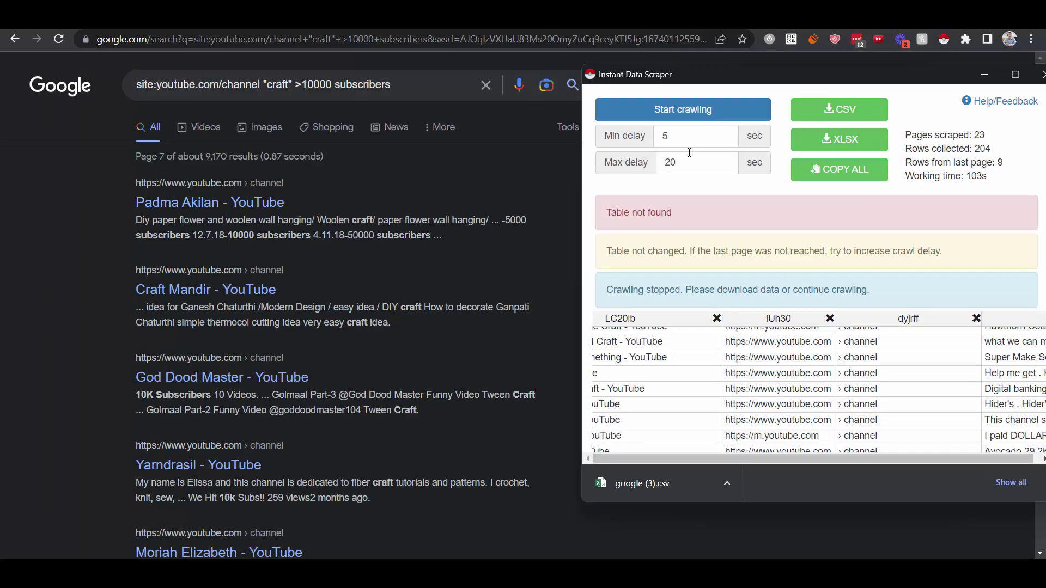
{"action": "left_click", "coordinate": [682, 109]}
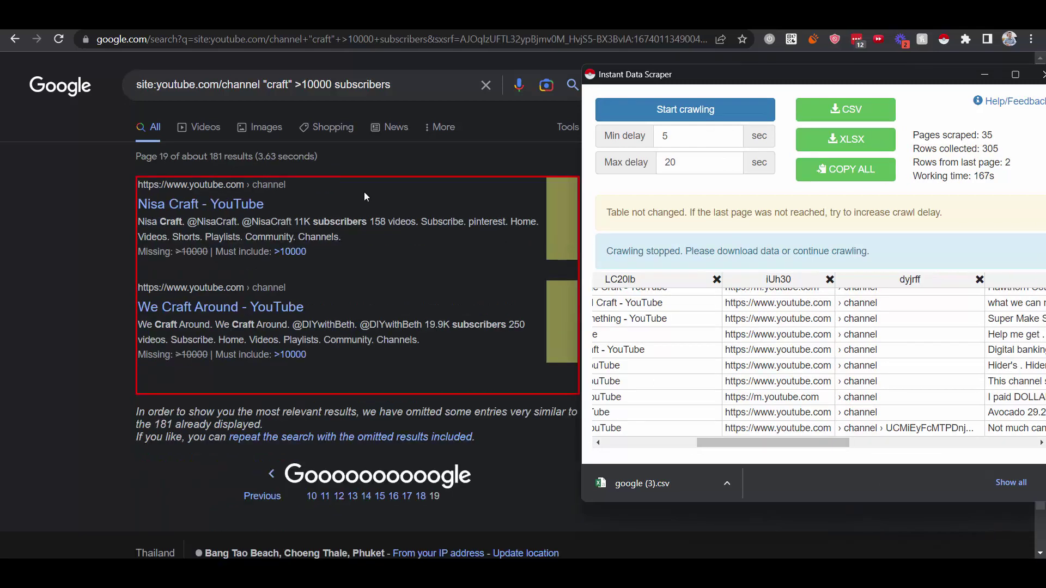
Step: Add the word a between "craft" and >10000 in the Google query and run the search
{"action": "left_click", "coordinate": [338, 153]}
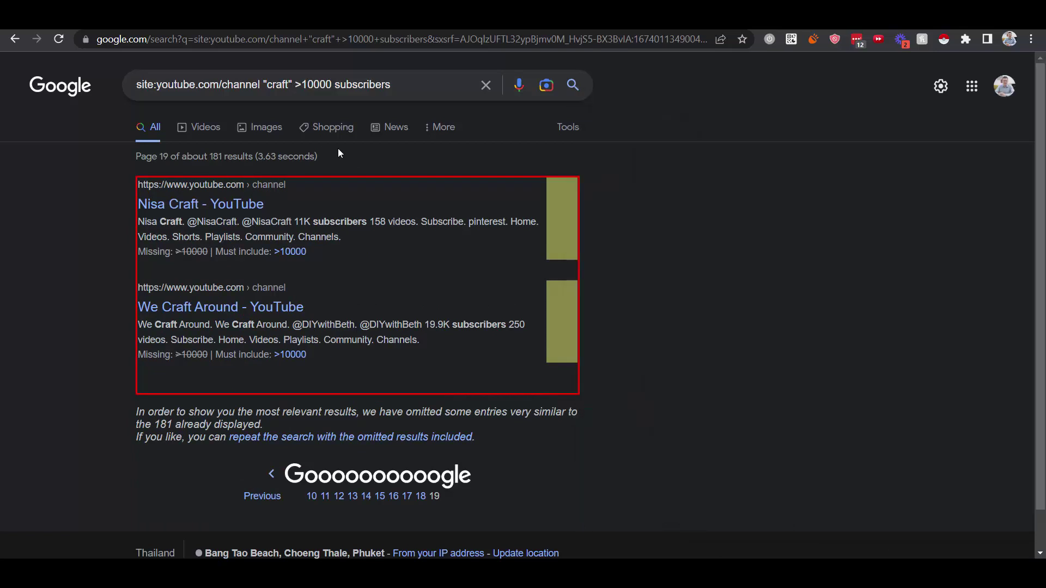
{"action": "type", "text": "a"}
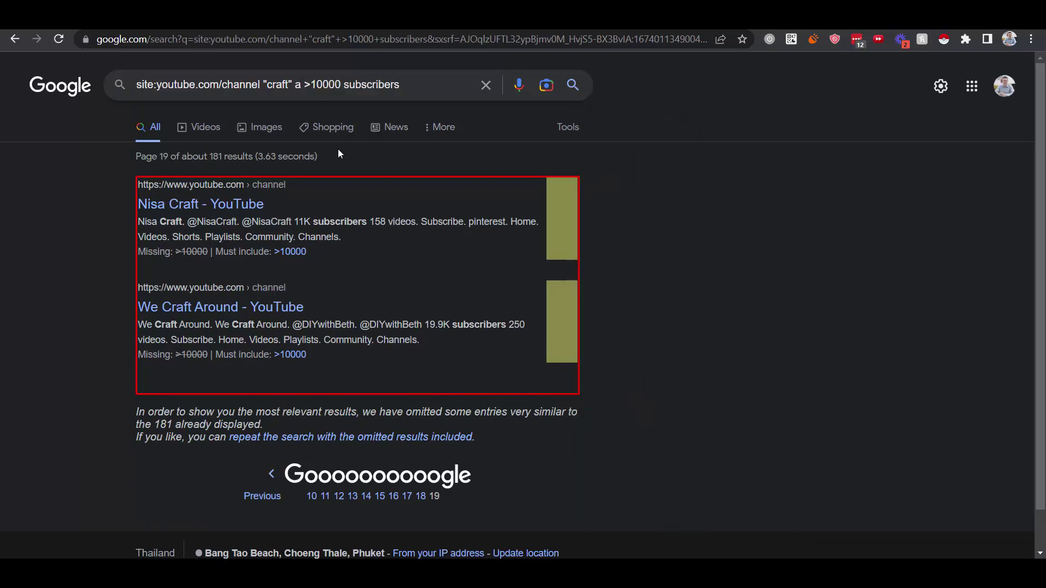
{"action": "key", "text": "Return"}
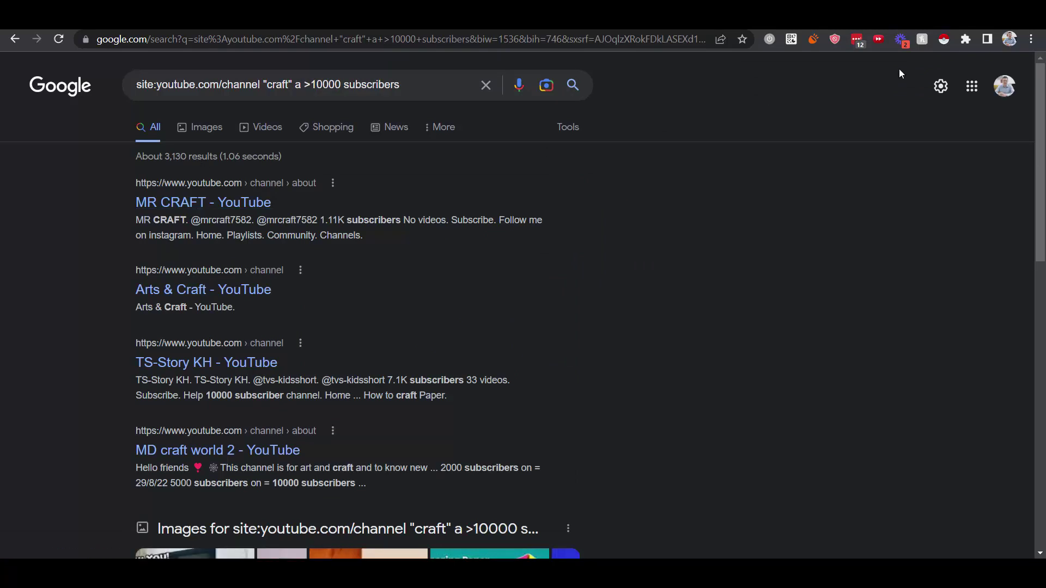
Step: Return to the existing scraper session and start crawling the results of the query "craft" a >10000 subscribers
{"action": "left_click", "coordinate": [944, 39]}
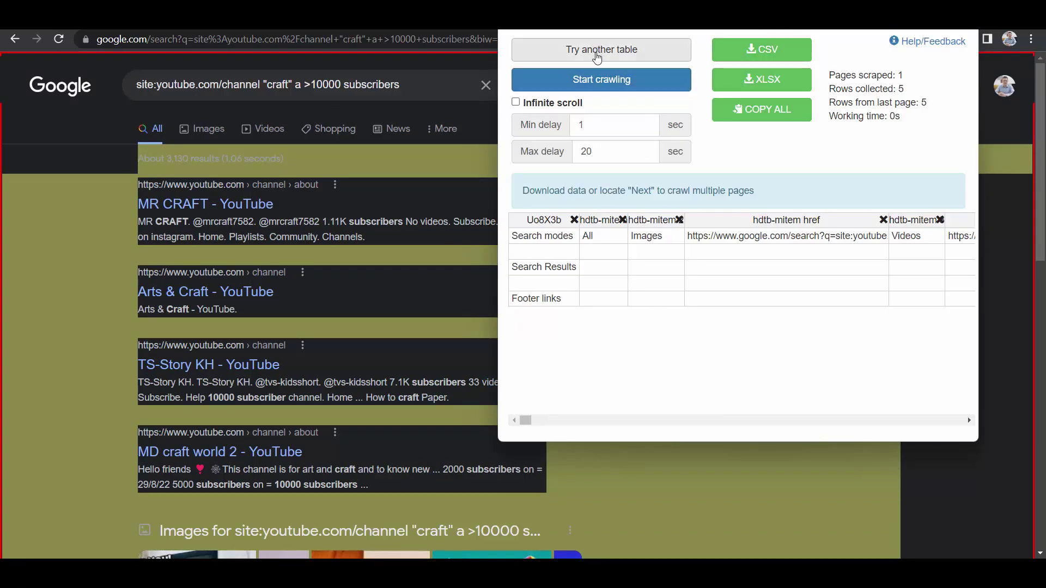
{"action": "key", "text": "Escape"}
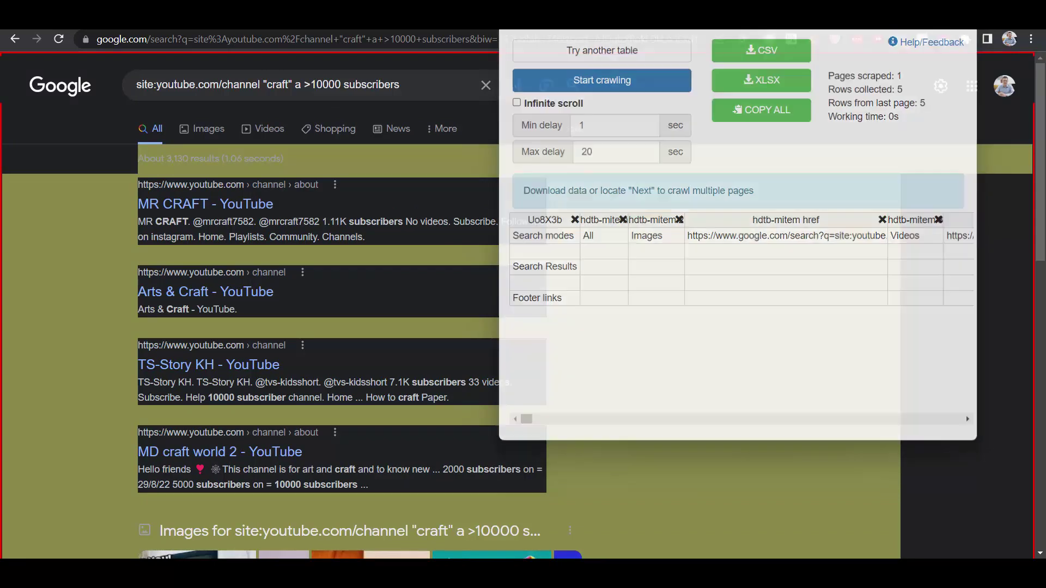
{"action": "left_click", "coordinate": [664, 573]}
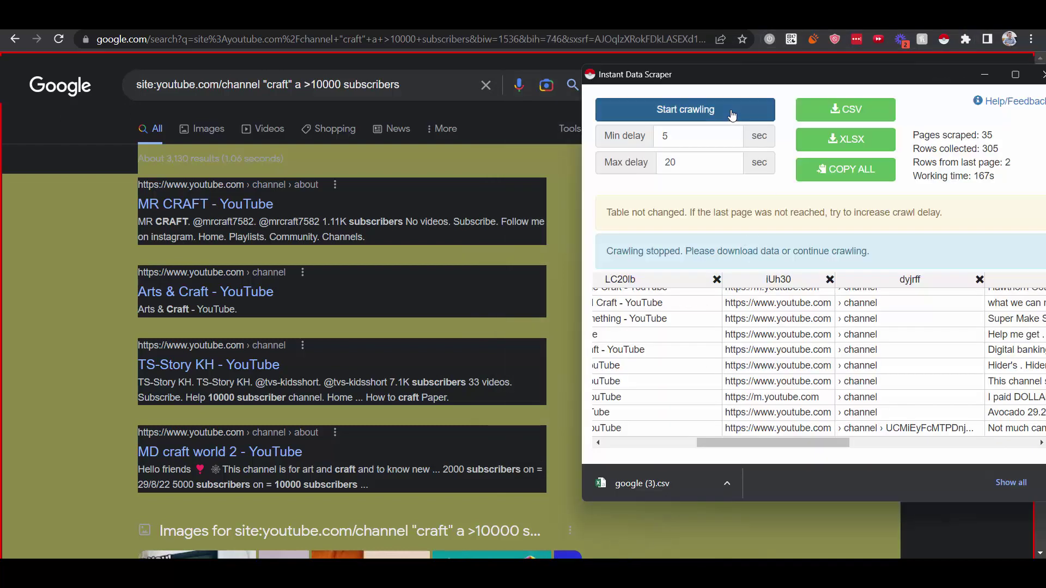
{"action": "left_click", "coordinate": [731, 114]}
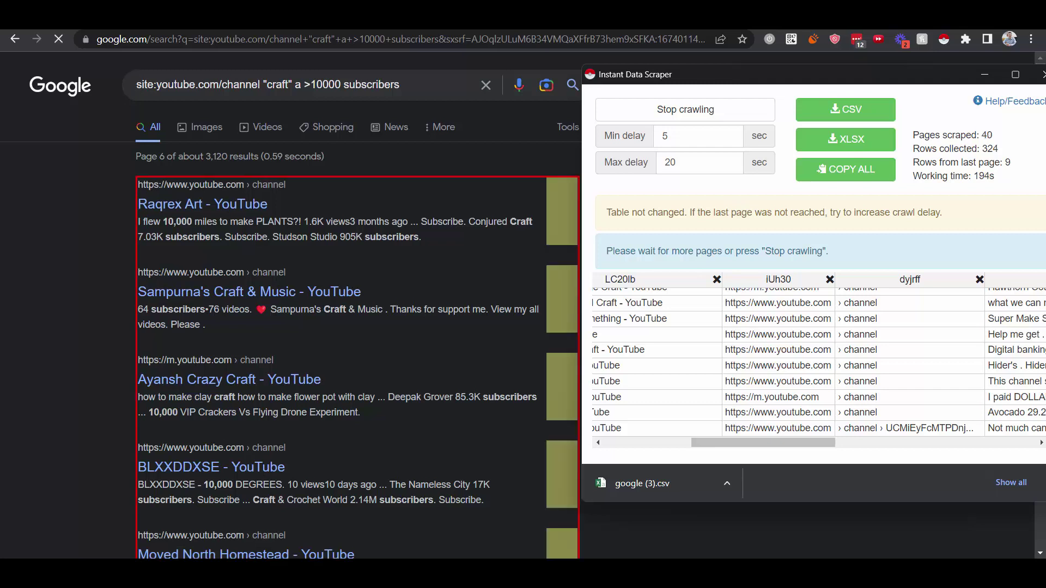
{"action": "mouse_move", "coordinate": [693, 572]}
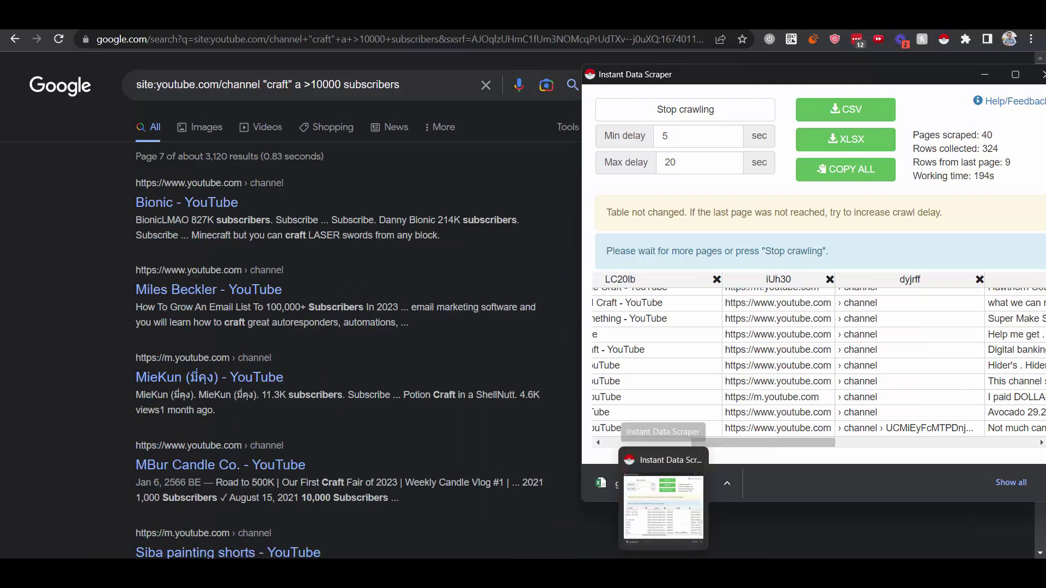
{"action": "left_click", "coordinate": [632, 572]}
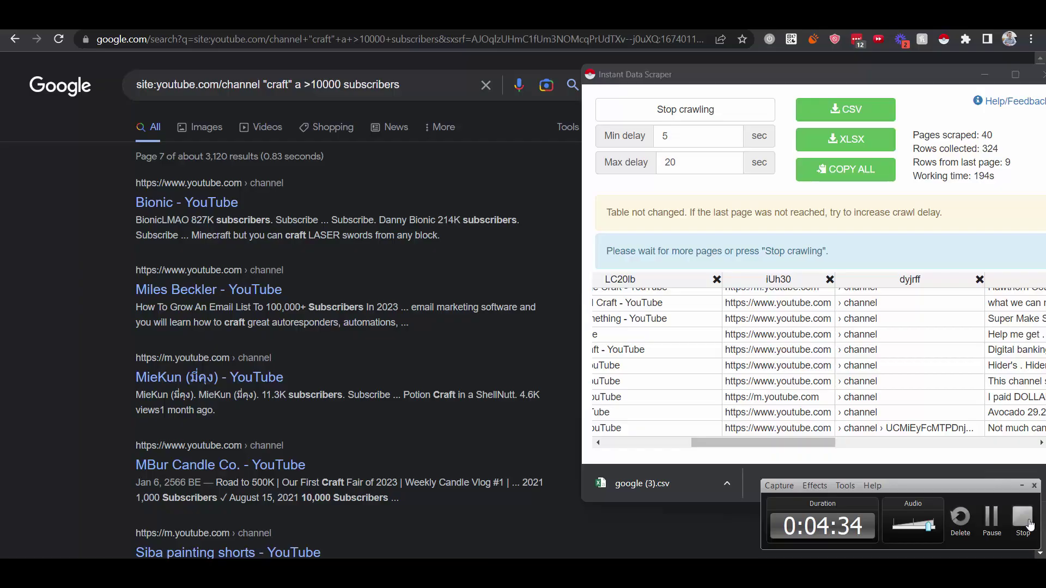